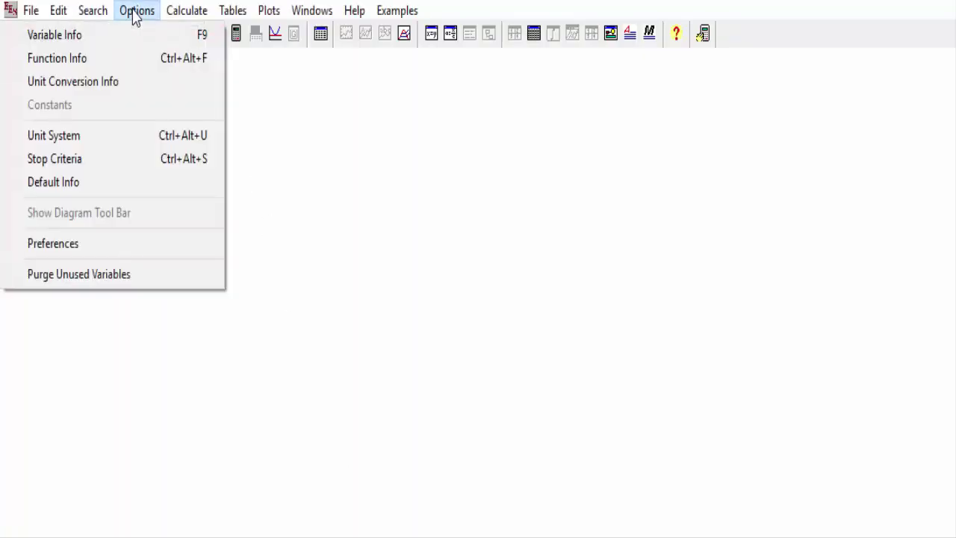
Step: Set the EES unit system's pressure units to MPa, keeping SI, Celsius, kJ and radians
{"action": "left_click", "coordinate": [120, 129]}
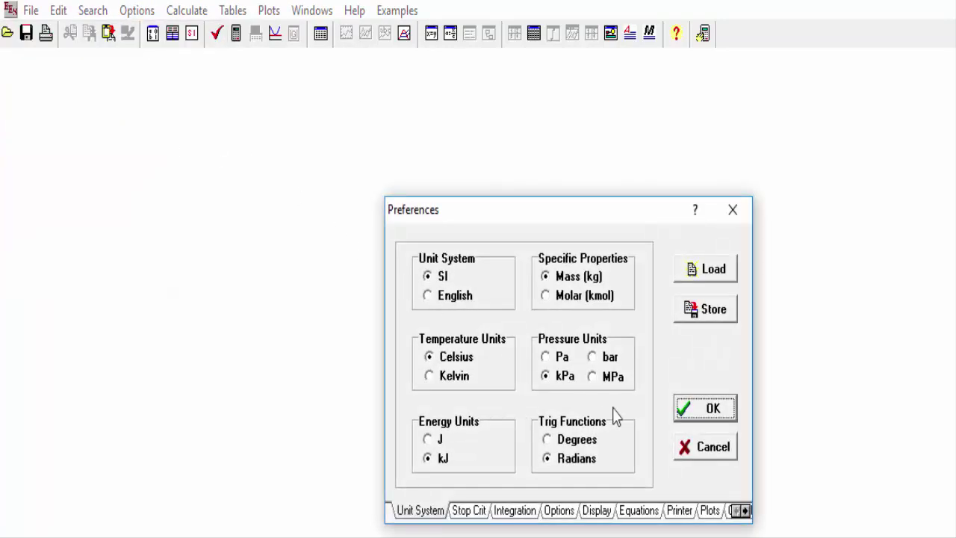
{"action": "left_click", "coordinate": [613, 377]}
{"action": "left_click", "coordinate": [689, 411]}
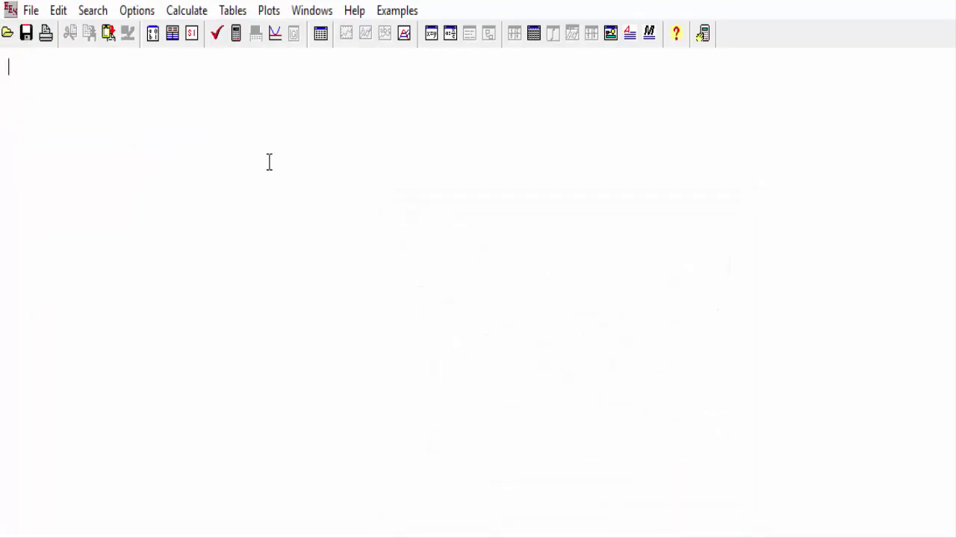
Step: Enter P1=8, x1=1, h1=enthalpy(water,p=p1,x=x1) and s1=entropy(water,h=h1,p=p1)
{"action": "type", "text": "P"}
{"action": "type", "text": "1"}
{"action": "type", "text": "="}
{"action": "type", "text": "8 "}
{"action": "type", "text": "x"}
{"action": "type", "text": "1"}
{"action": "type", "text": "="}
{"action": "type", "text": "1"}
{"action": "key", "text": "Return"}
{"action": "type", "text": "h1=en"}
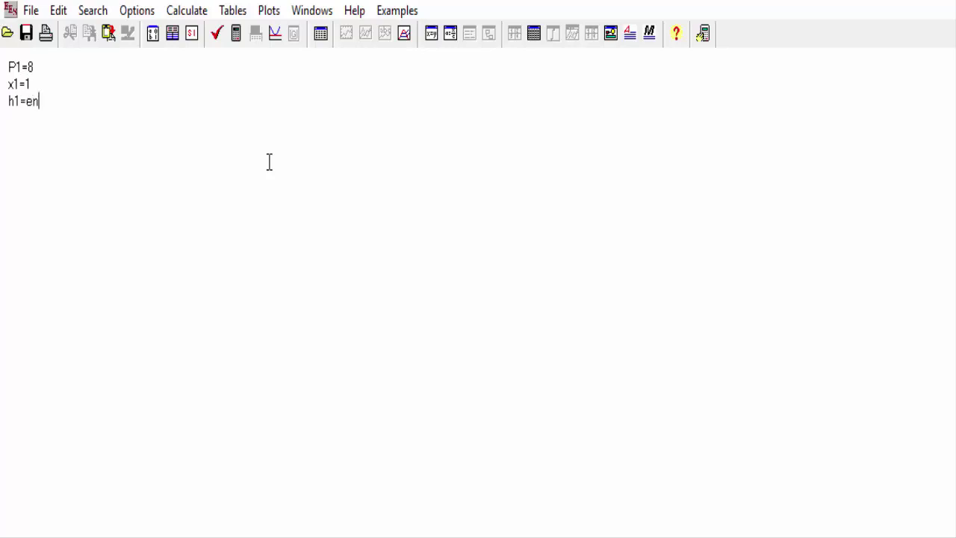
{"action": "type", "text": "thalpy(water"}
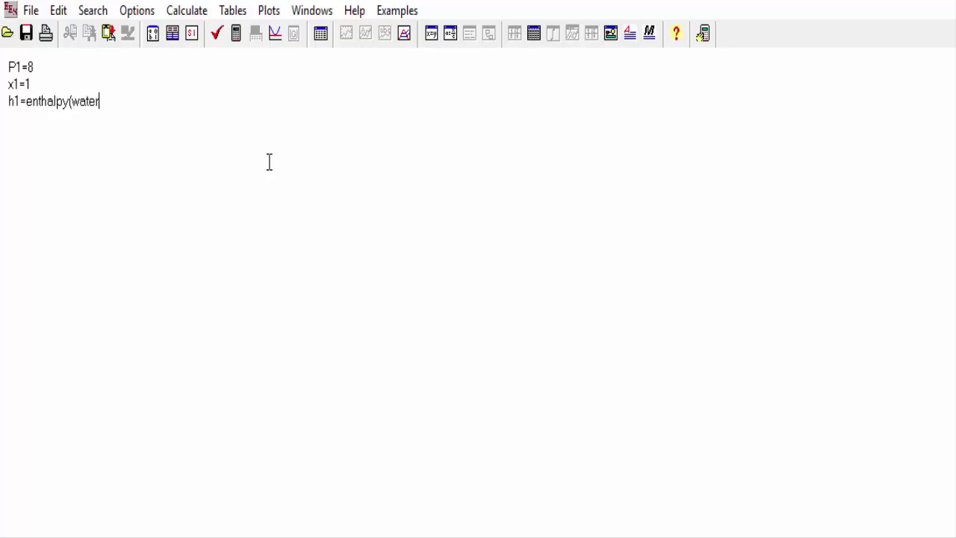
{"action": "type", "text": ","}
{"action": "type", "text": "p"}
{"action": "type", "text": "=p"}
{"action": "type", "text": "1,x"}
{"action": "type", "text": "=x1"}
{"action": "type", "text": ") "}
{"action": "type", "text": "s1"}
{"action": "type", "text": "=ent"}
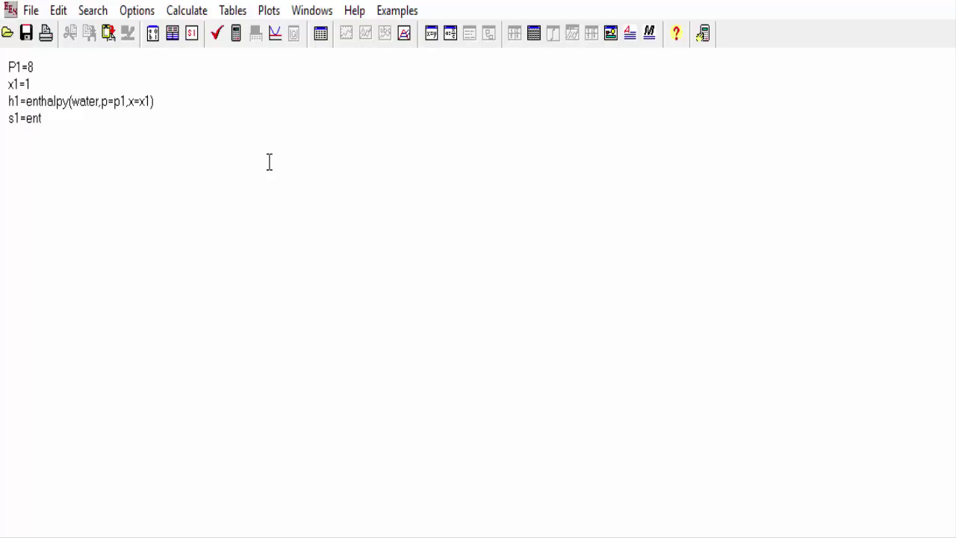
{"action": "type", "text": "ropy(water,h=h"}
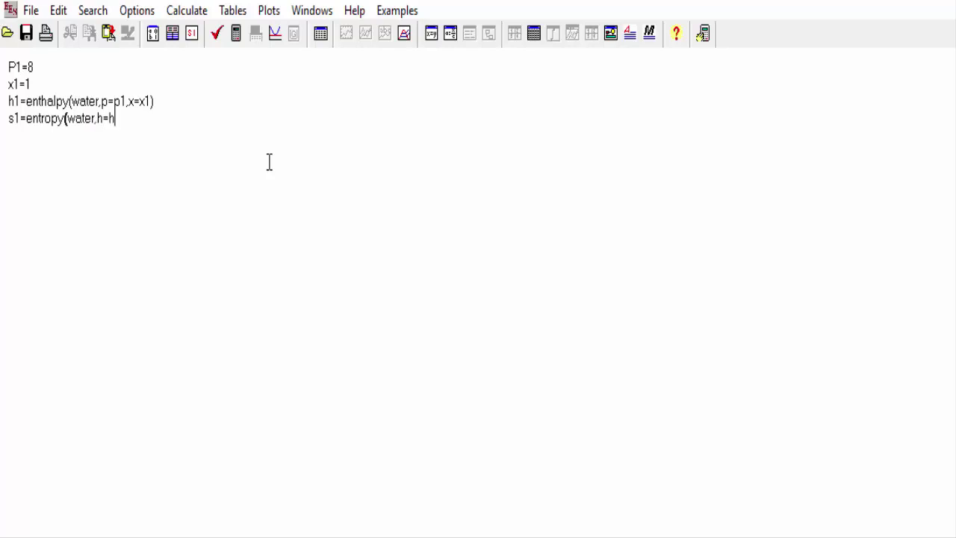
{"action": "type", "text": "1,p=p1)"}
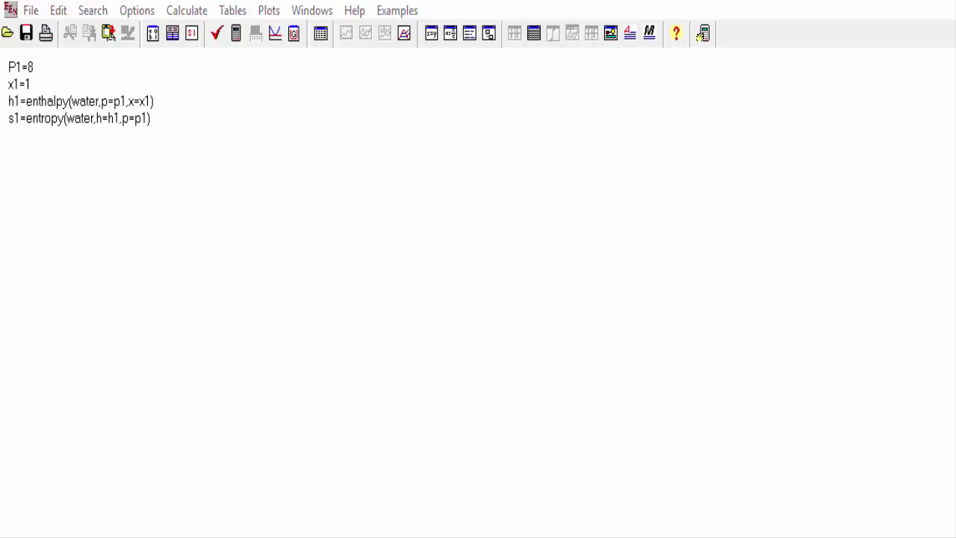
Step: Solve the four equations, getting h1 = 2758 and s1 = 5.743, and return to the equations
{"action": "left_click", "coordinate": [239, 42]}
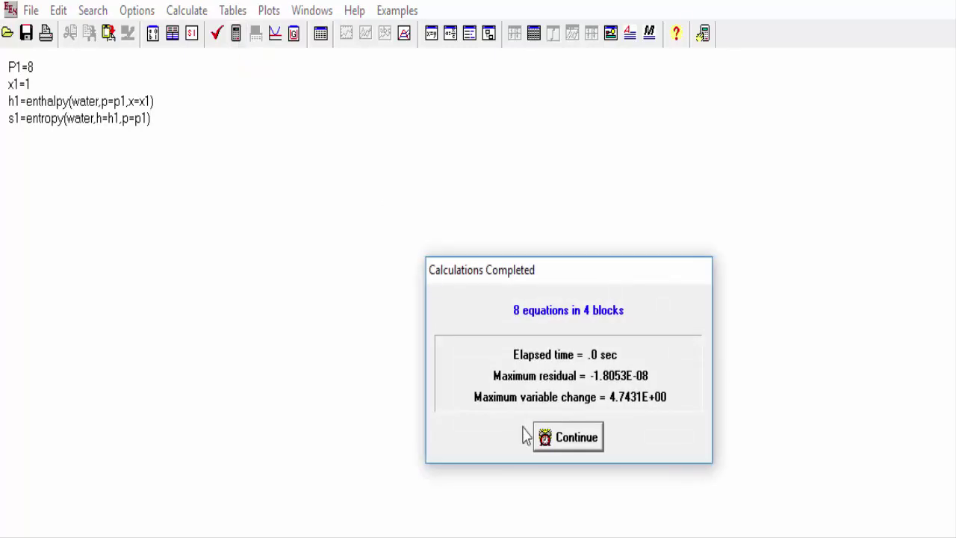
{"action": "left_click", "coordinate": [554, 437]}
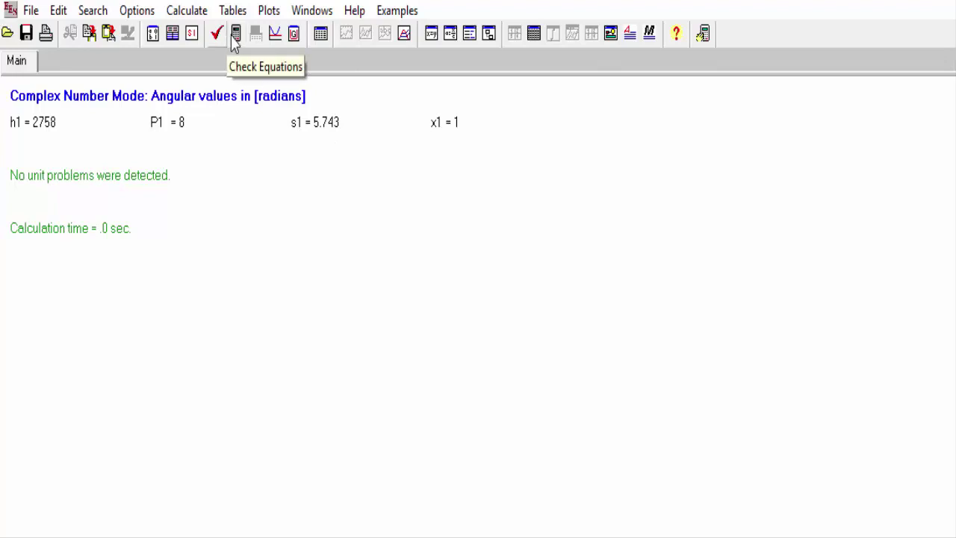
{"action": "left_click", "coordinate": [308, 11]}
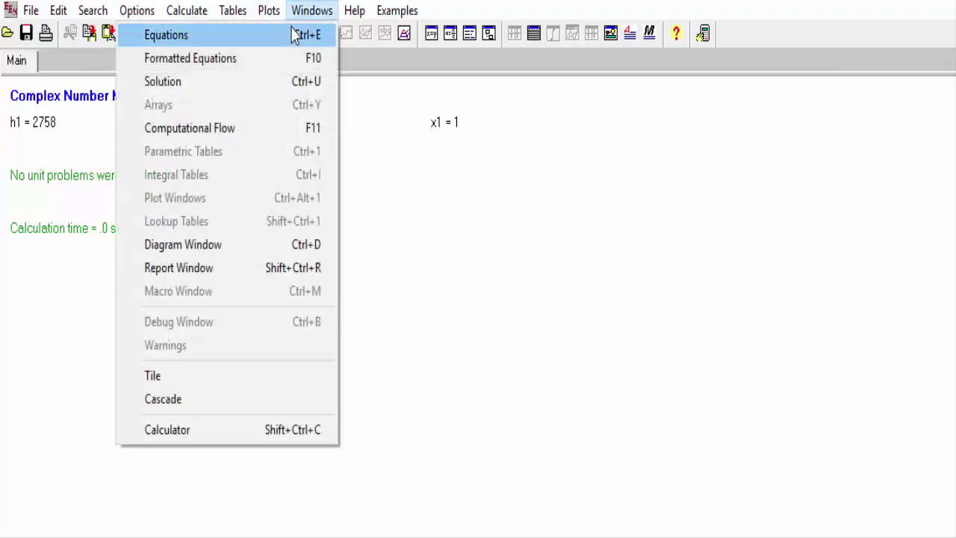
{"action": "left_click", "coordinate": [295, 35]}
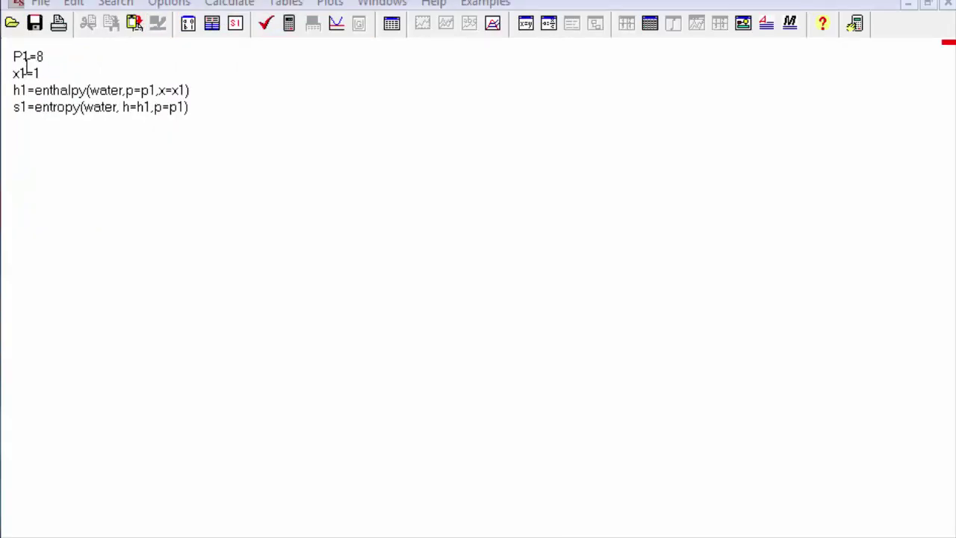
Step: Add an "At boiler inlet" heading and insert the turbine outlet block with p2=0.008 and s2=s1
{"action": "key", "text": "Return"}
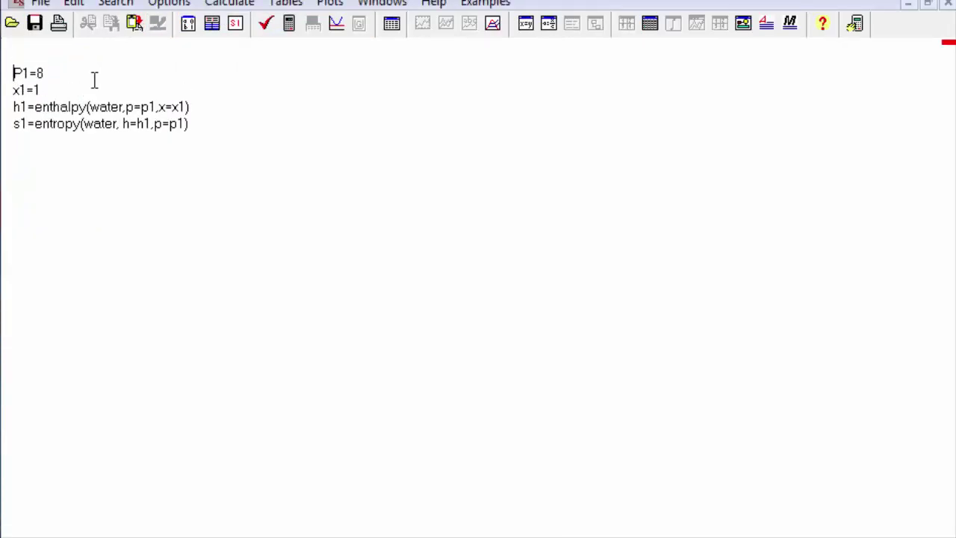
{"action": "type", "text": "\"At boiler inlet\""}
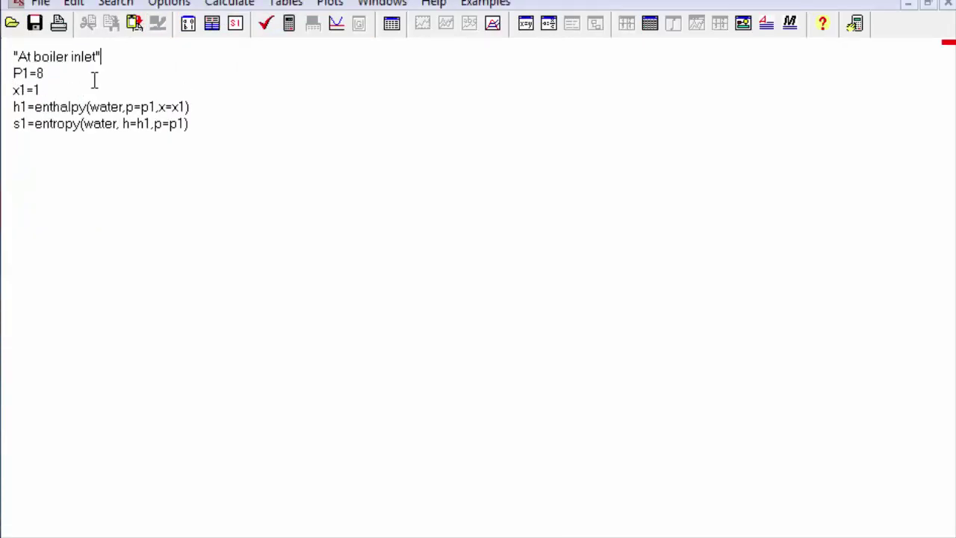
{"action": "key", "text": "Down"}
{"action": "key", "text": "Down"}
{"action": "key", "text": "Down"}
{"action": "key", "text": "Down"}
{"action": "type", "text": "\"At turbine outlet\" p2=0.008 s2=s1 x2=quality(water,s=s2,p=p2) h2=enthalpy(water,x=x2,p=p2)"}
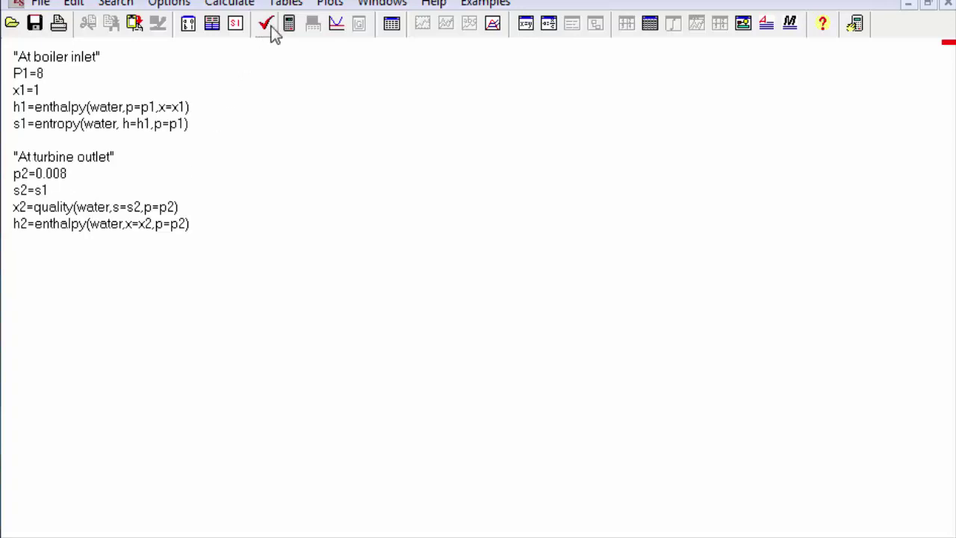
Step: Solve the equations, giving h2 = 1795 and x2 = 0.6747, and return to the equations
{"action": "left_click", "coordinate": [290, 23]}
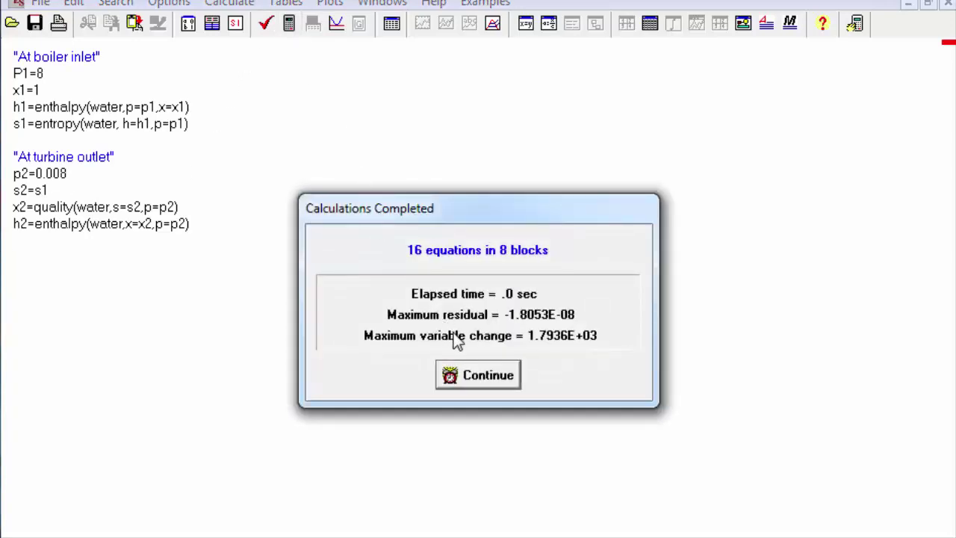
{"action": "left_click", "coordinate": [485, 379]}
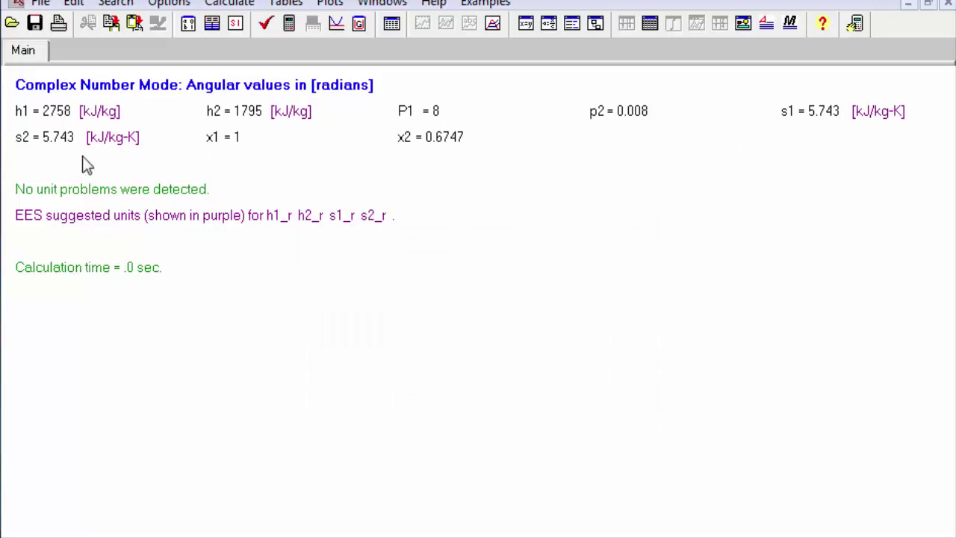
{"action": "left_click", "coordinate": [377, 4]}
{"action": "left_click", "coordinate": [394, 24]}
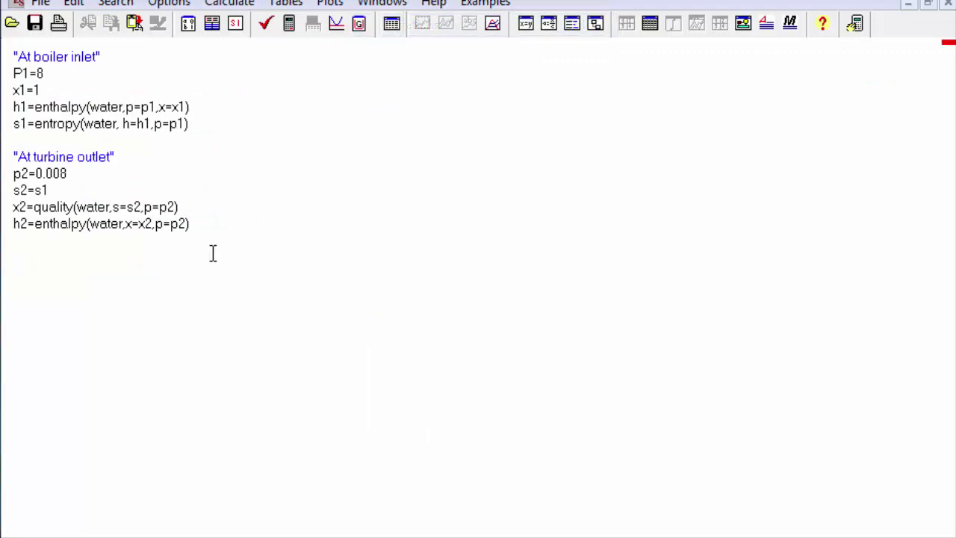
Step: Insert the "At pump inlet" block with x3=0 below the turbine outlet equations
{"action": "key", "text": "Return"}
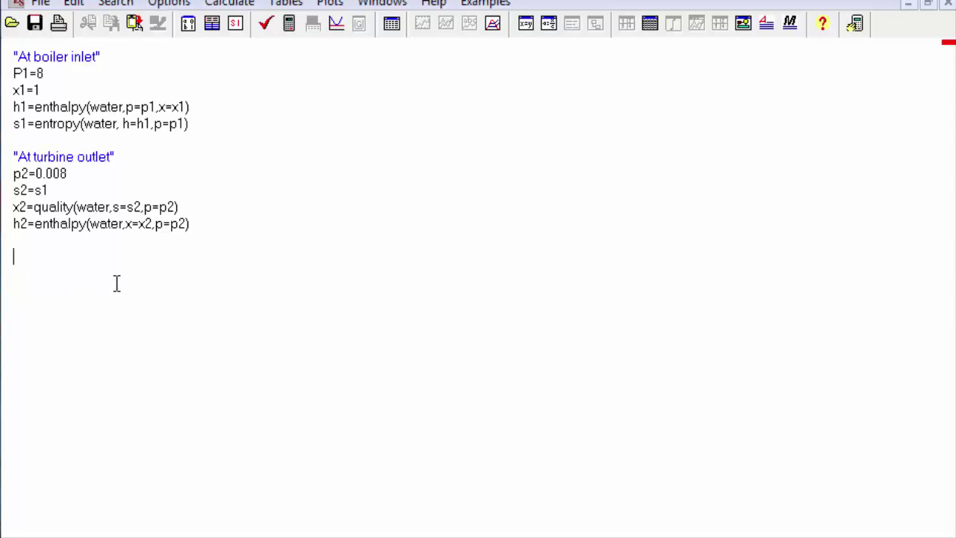
{"action": "type", "text": "\"At pump inlet\" x3=0 h3=enthalpy(water,p=p2,x=x3) s3=entropy(water,h=h3,x=x3)"}
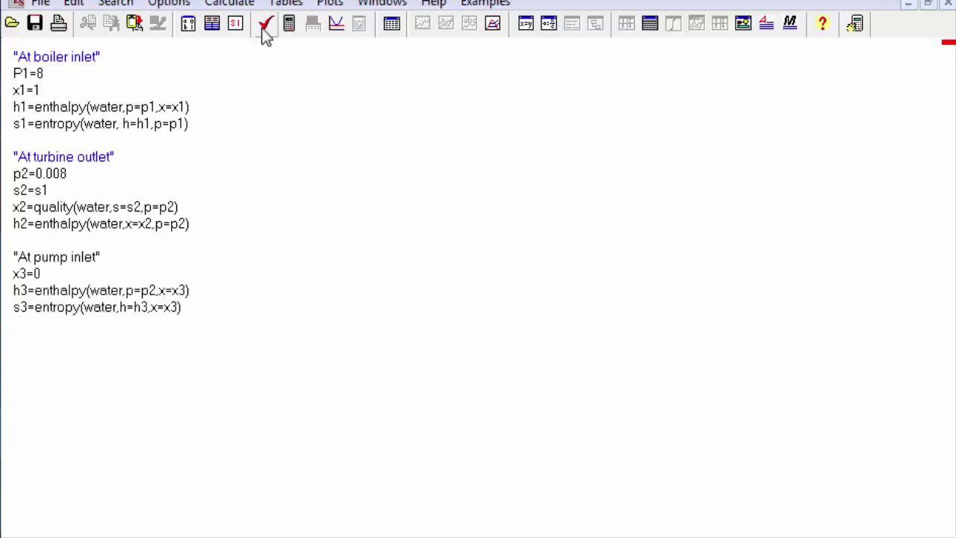
{"action": "left_click", "coordinate": [244, 5]}
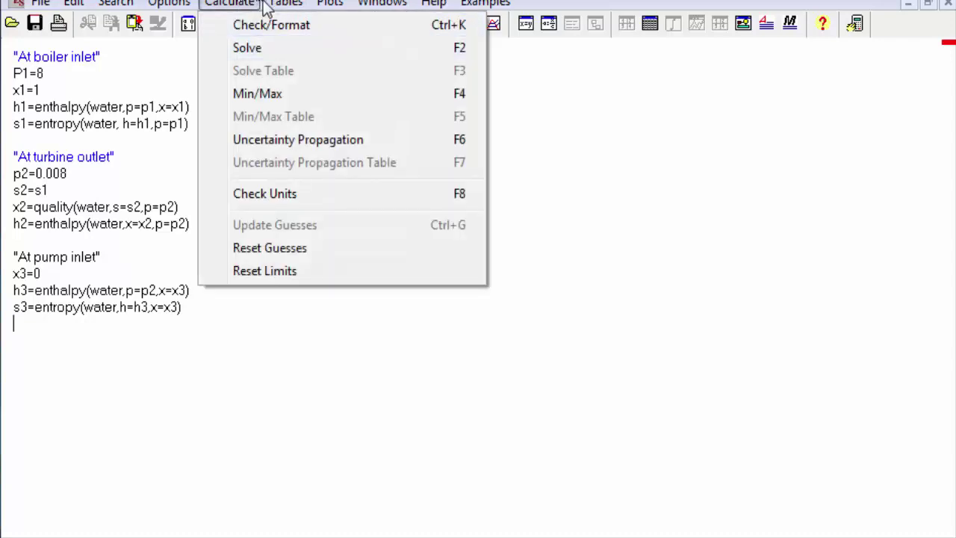
{"action": "left_click", "coordinate": [193, 56]}
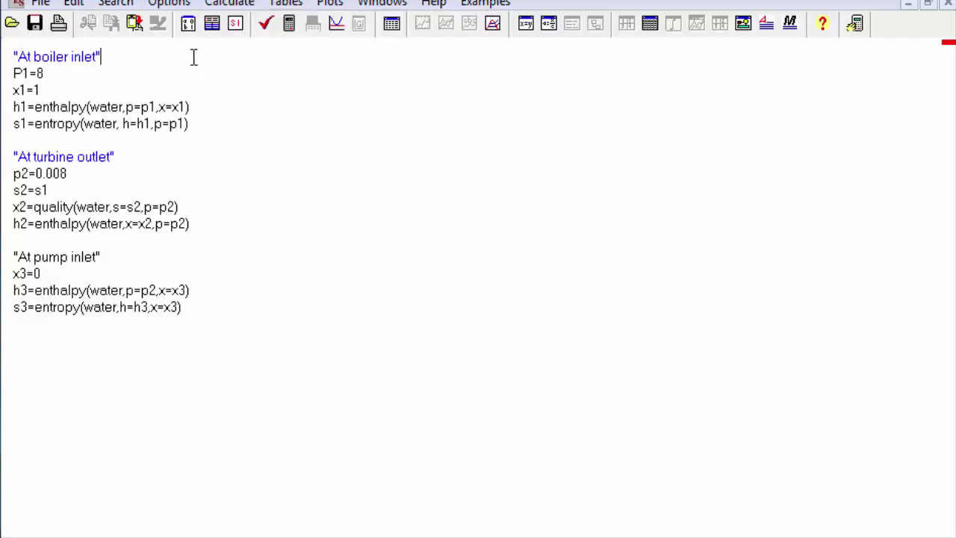
Step: Solve for h3 = 173.9 and s3 = 0.5925, then return to the end of the equations
{"action": "left_click", "coordinate": [288, 25]}
{"action": "left_click", "coordinate": [488, 374]}
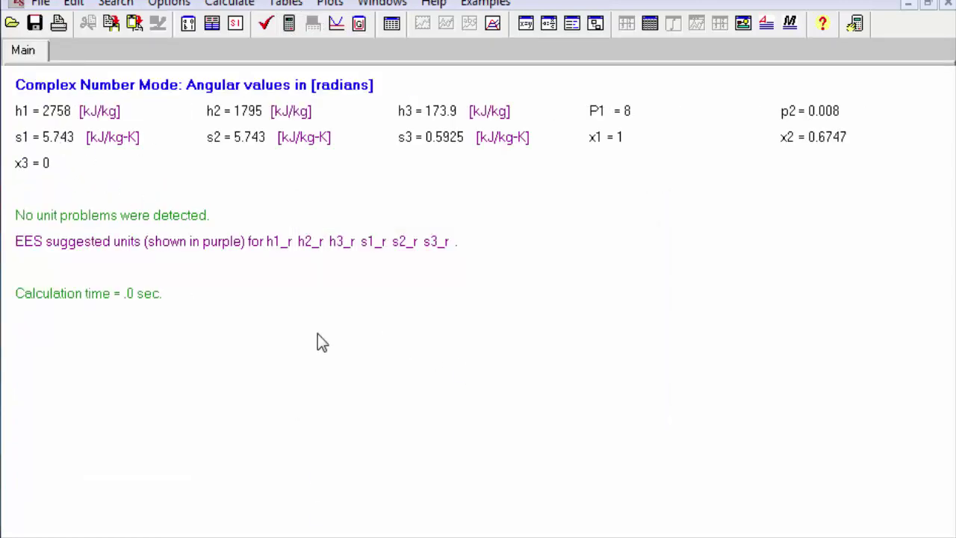
{"action": "left_click", "coordinate": [381, 4]}
{"action": "left_click", "coordinate": [391, 23]}
{"action": "left_click", "coordinate": [218, 305]}
Step: Insert the "At pump outlet" block with s4=s3 and solve, giving h4 = 181.9 and s4 = 0.5925
{"action": "key", "text": "Return"}
{"action": "key", "text": "Return"}
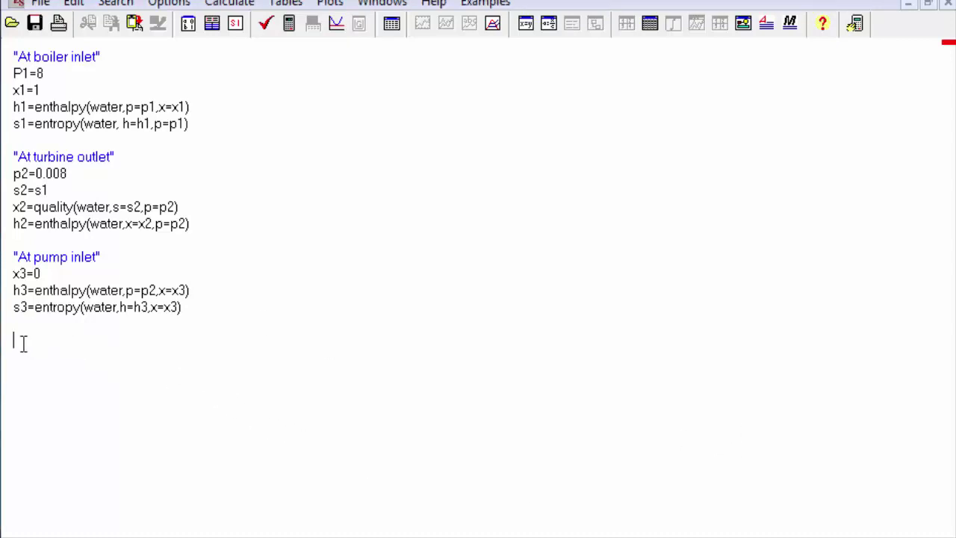
{"action": "type", "text": "\"At pump outlet\" s4=s3 h4=enthalpy(water,p=p1,s=s4)"}
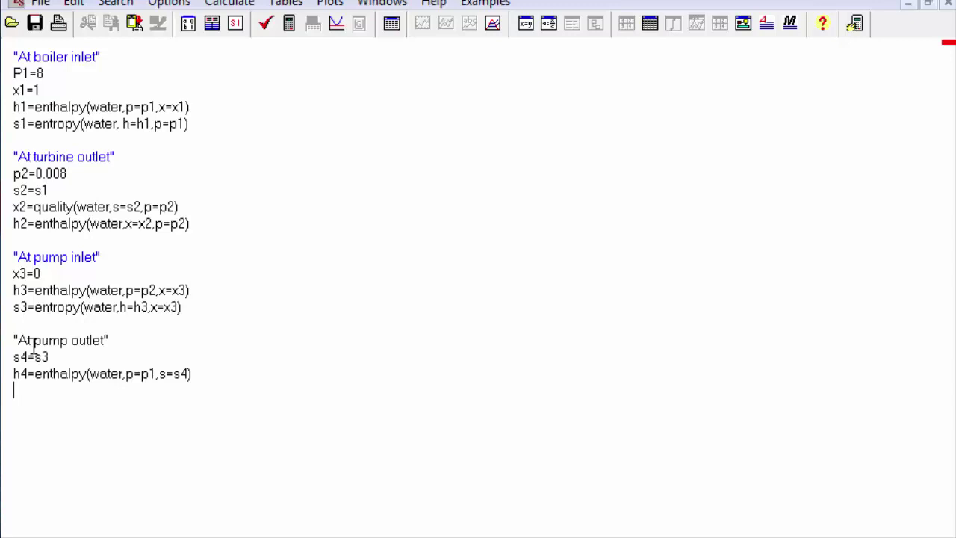
{"action": "left_click", "coordinate": [290, 24]}
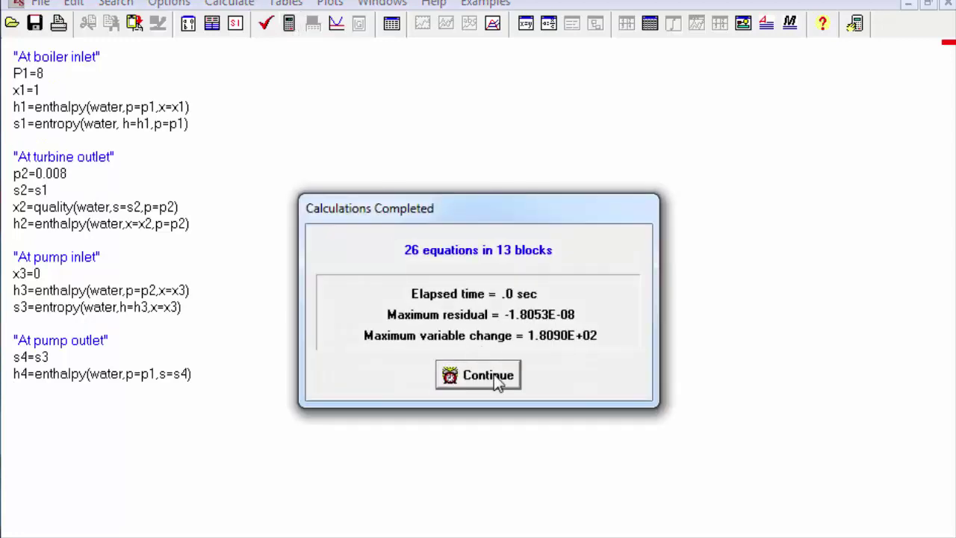
{"action": "left_click", "coordinate": [494, 375]}
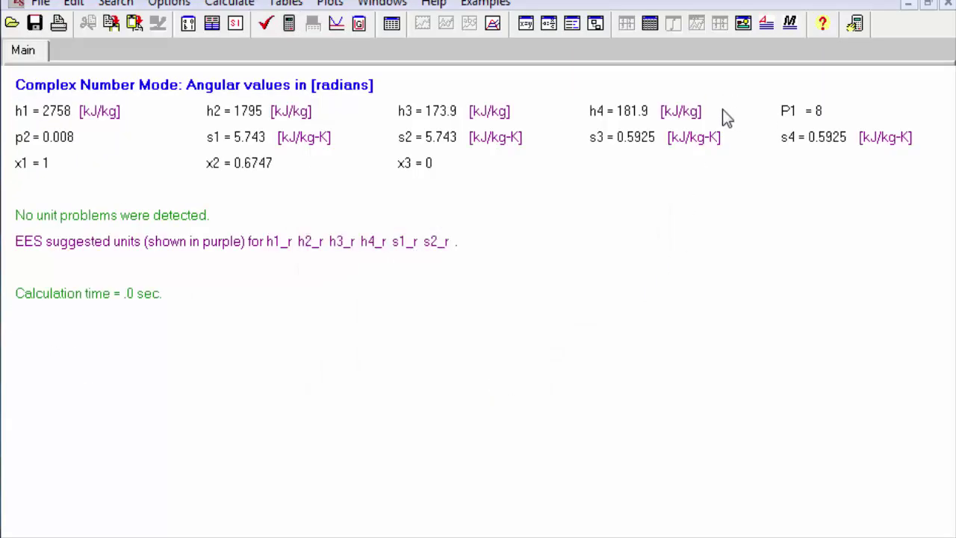
{"action": "left_click", "coordinate": [382, 4]}
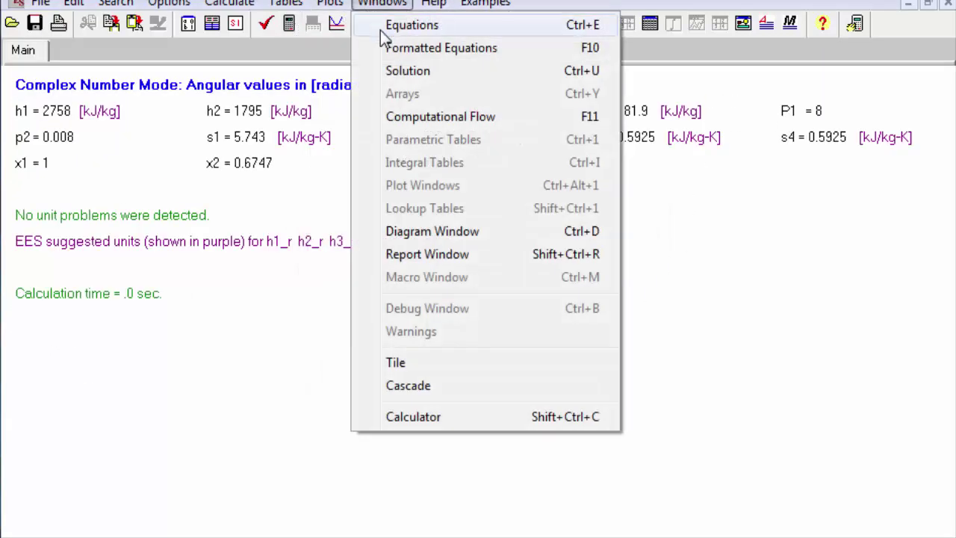
{"action": "left_click", "coordinate": [380, 30]}
{"action": "left_click", "coordinate": [222, 379]}
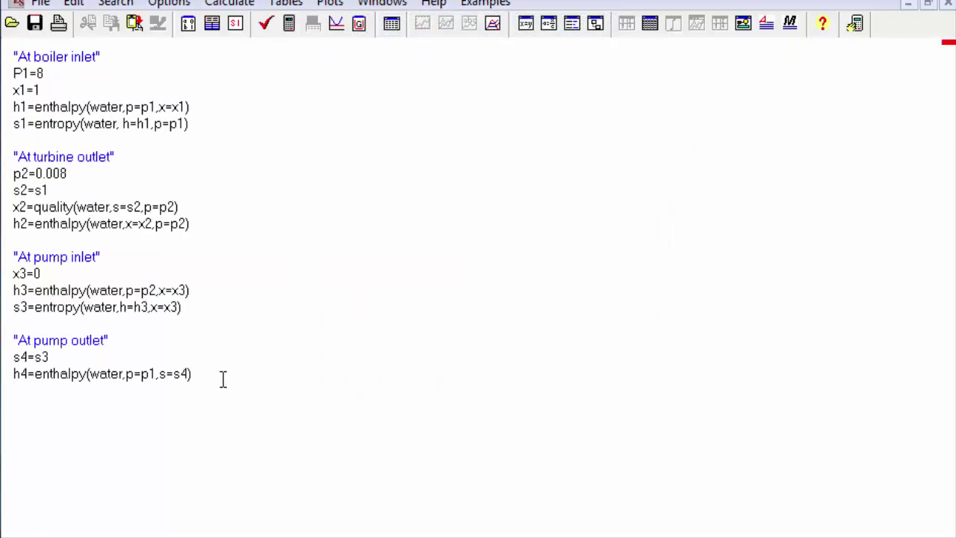
Step: Add a "work done of turbine" comment with Wt=(h1-h2) and solve, giving Wt = 963.2 kJ/kg
{"action": "key", "text": "Return"}
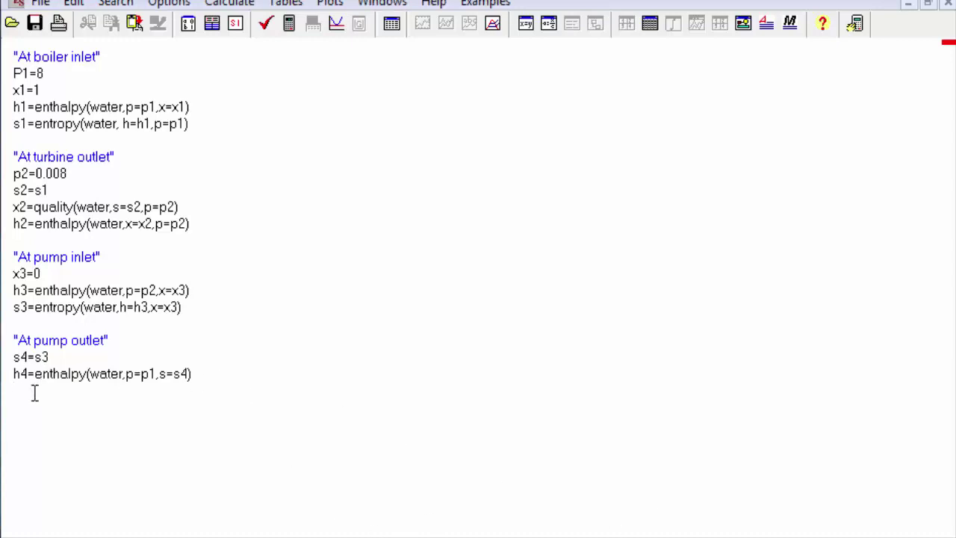
{"action": "type", "text": "\"work done of turbine\" Wt=(h1-h2)"}
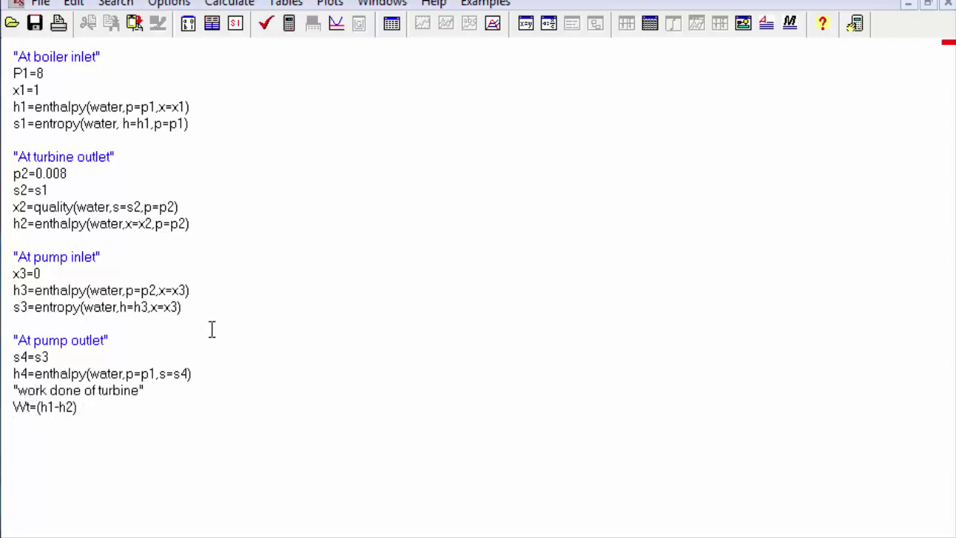
{"action": "left_click", "coordinate": [291, 24]}
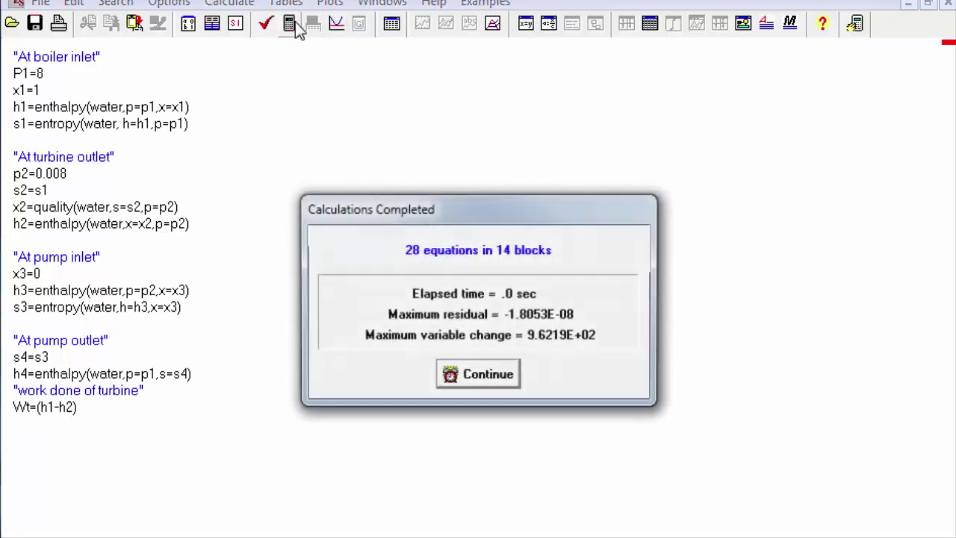
{"action": "left_click", "coordinate": [502, 373]}
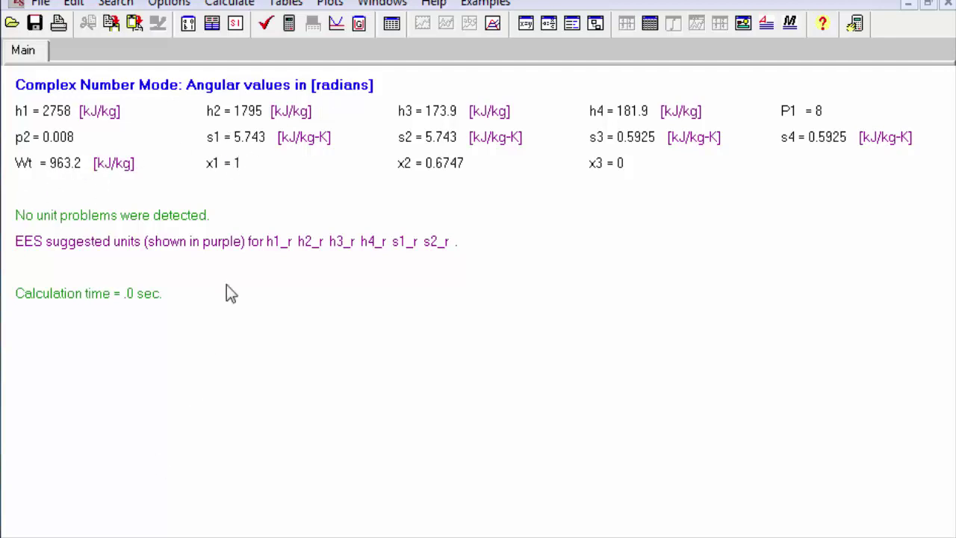
{"action": "left_click", "coordinate": [382, 3]}
Step: Add a "work of pump" comment with Wp=(h4-h3) and solve, giving Wp = 8.046 kJ/kg
{"action": "left_click", "coordinate": [398, 30]}
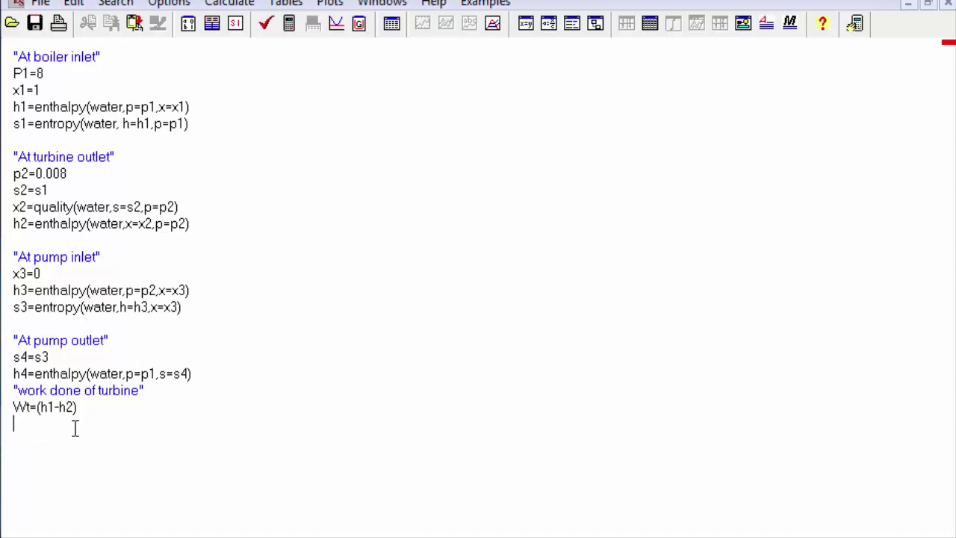
{"action": "type", "text": "\"work of pump\" Wp=(h4-h3)"}
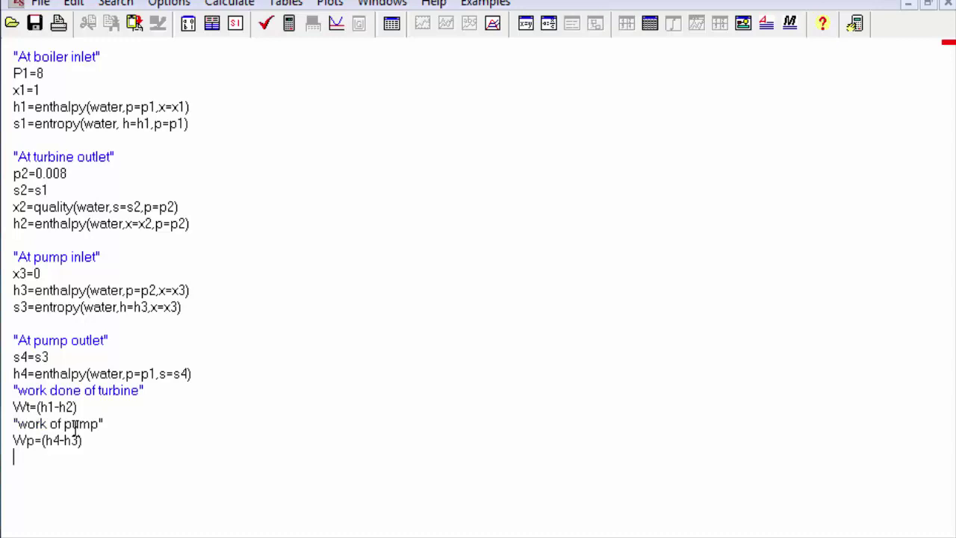
{"action": "left_click", "coordinate": [298, 26]}
{"action": "left_click", "coordinate": [491, 373]}
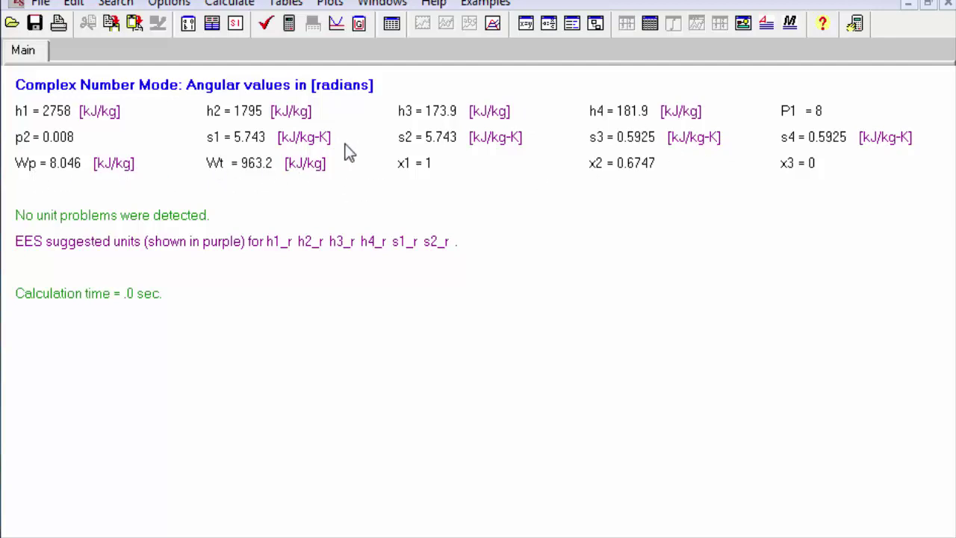
Step: Add "Heat added into boiler" with Qin=(h1-h4) below Wp and solve, giving Qin = 2576 kJ/kg
{"action": "left_click", "coordinate": [382, 3]}
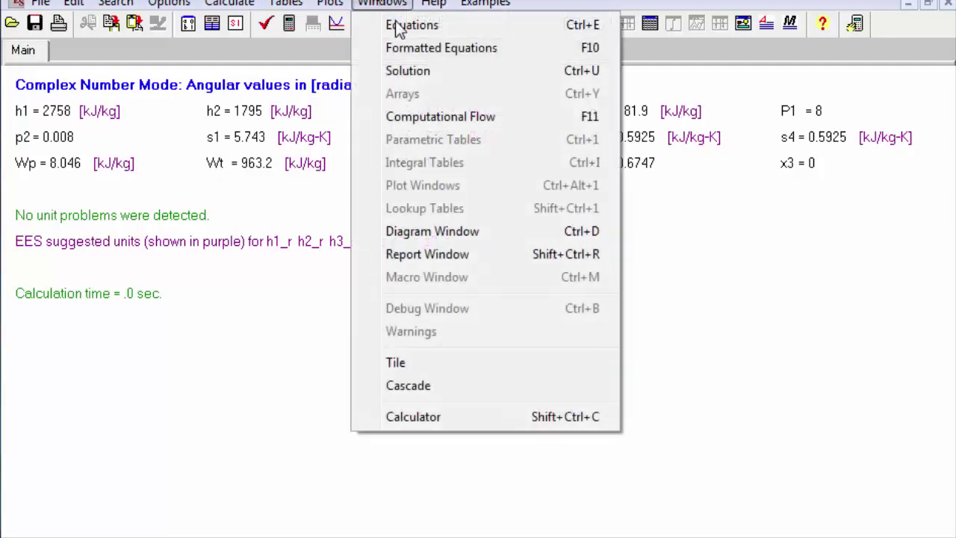
{"action": "left_click", "coordinate": [401, 27]}
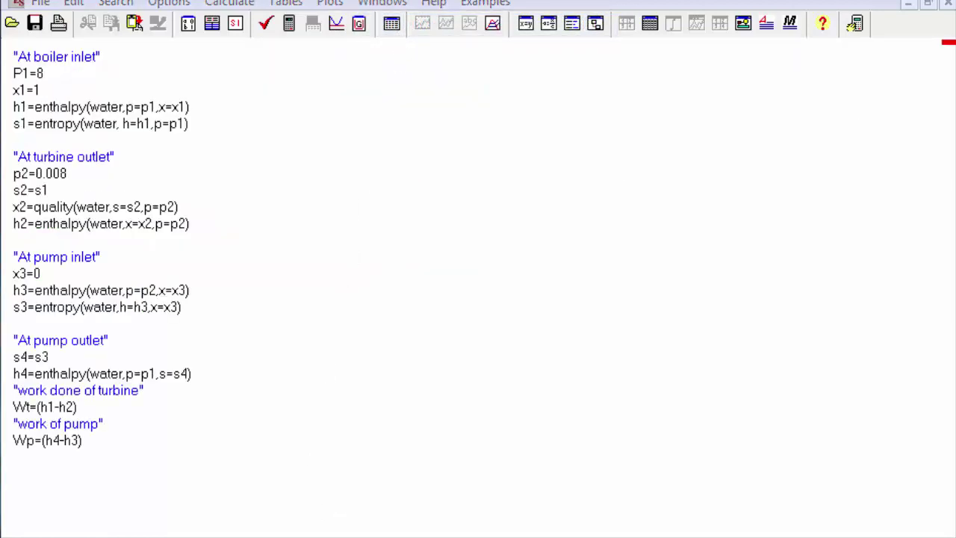
{"action": "left_click", "coordinate": [34, 458]}
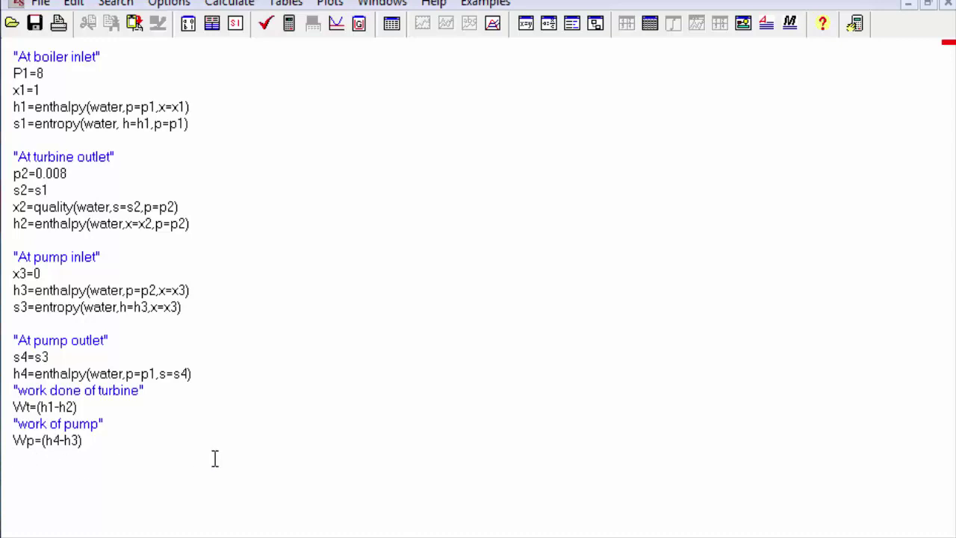
{"action": "type", "text": "\"Heat added into boiler\" Qin=(h1-h4)"}
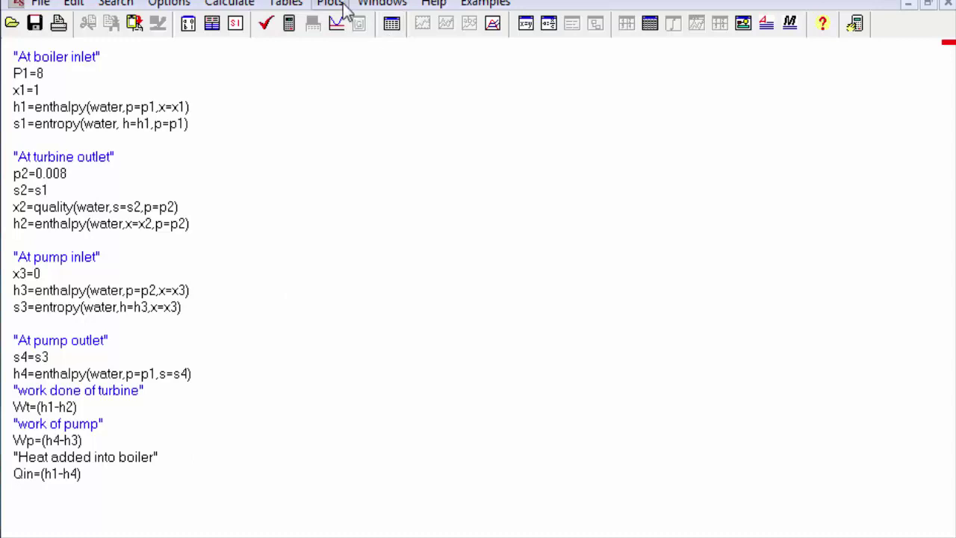
{"action": "left_click", "coordinate": [289, 24]}
{"action": "left_click", "coordinate": [475, 378]}
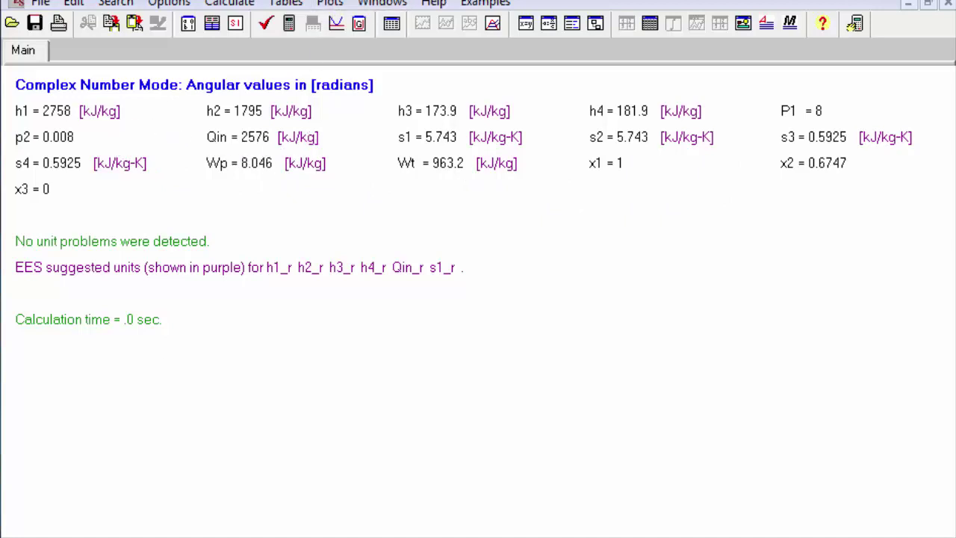
{"action": "left_click", "coordinate": [382, 4]}
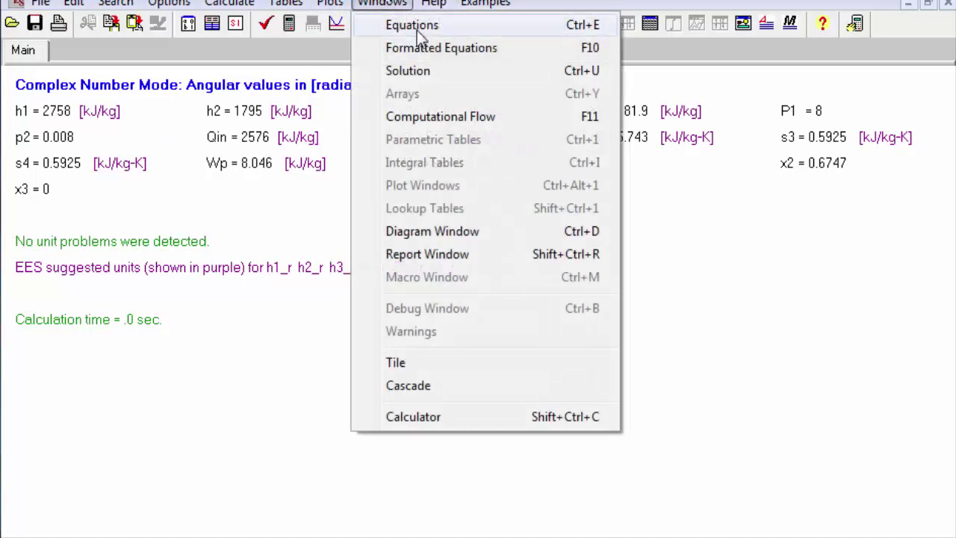
Step: Add an "efficiency" line eta=((Wt)-(Wp))/(Qin)*100 below Qin and solve, giving 37.08
{"action": "left_click", "coordinate": [417, 28]}
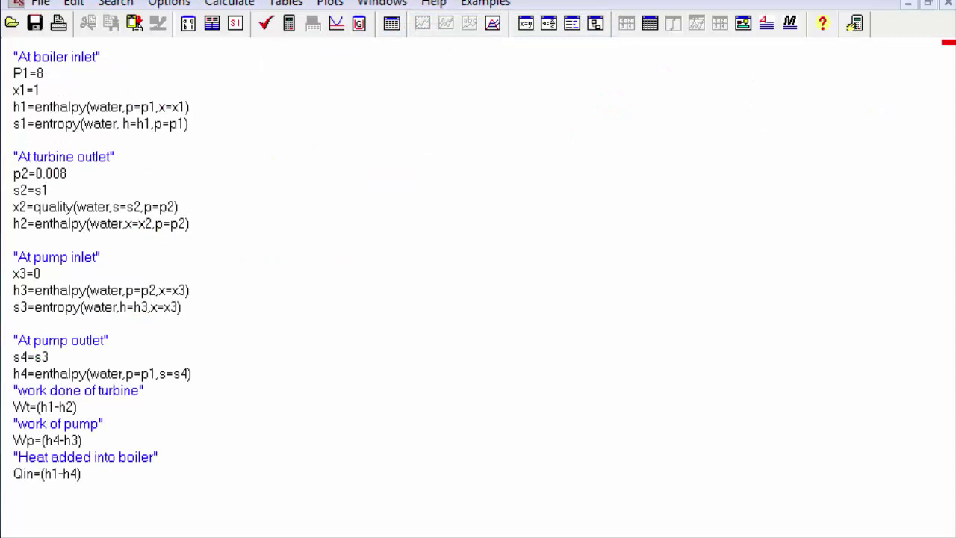
{"action": "left_click", "coordinate": [17, 487]}
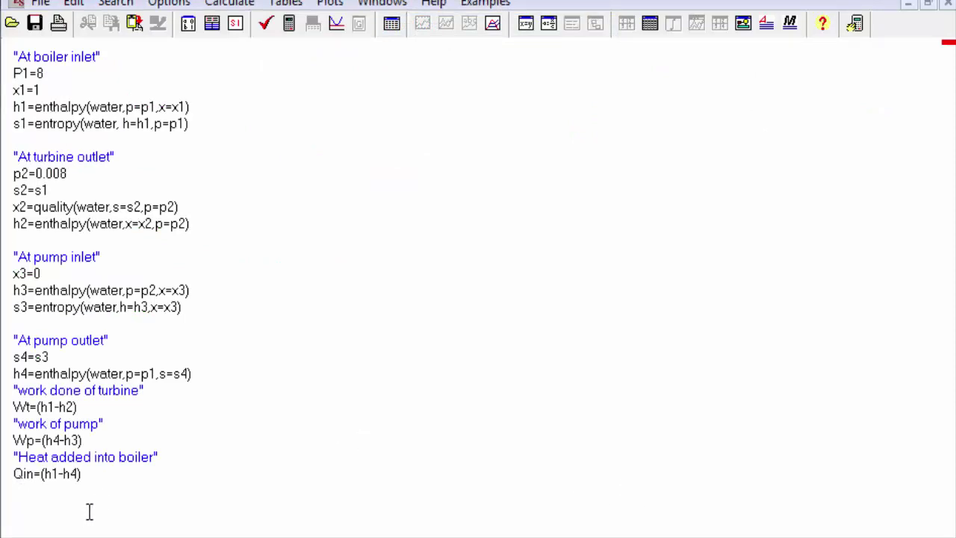
{"action": "type", "text": "\"efficiency\" eta=((Wt)-(Wp))/(Qin)*100"}
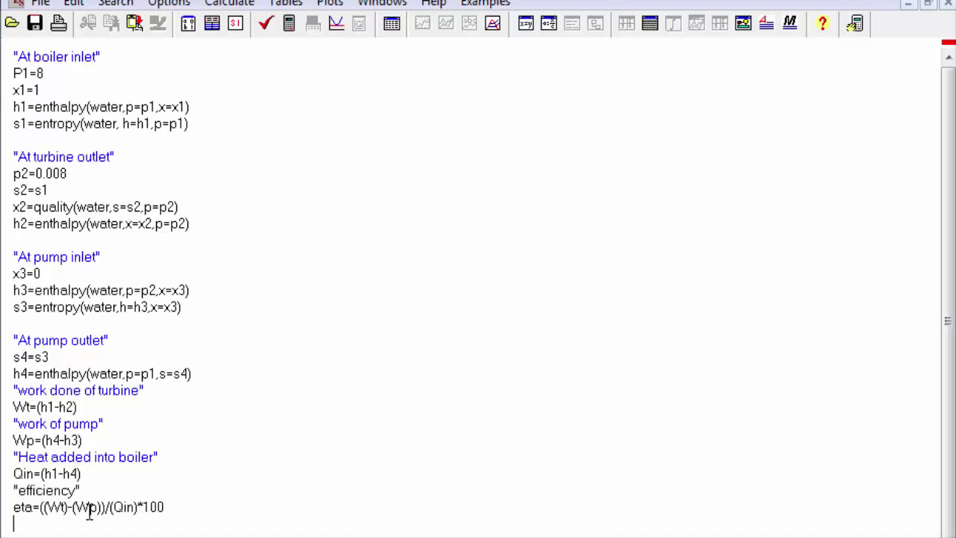
{"action": "left_click", "coordinate": [296, 31]}
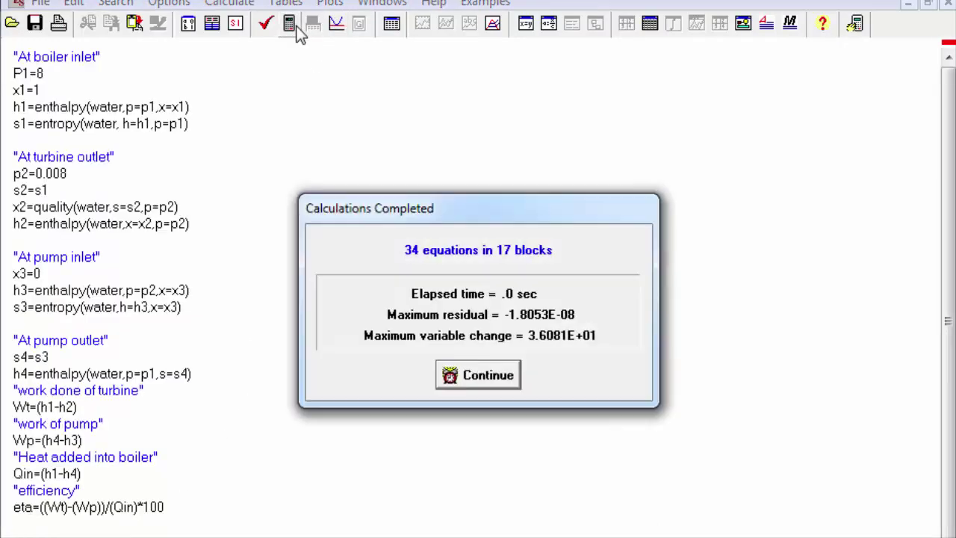
{"action": "left_click", "coordinate": [481, 377]}
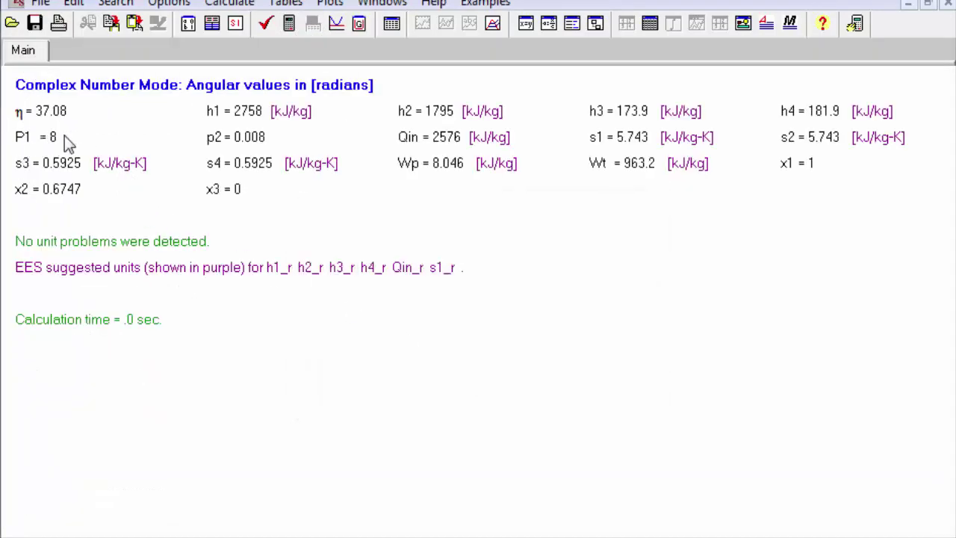
Step: Show the Rankine cycle equations in formatted form and scroll down to the efficiency formula
{"action": "left_click", "coordinate": [378, 4]}
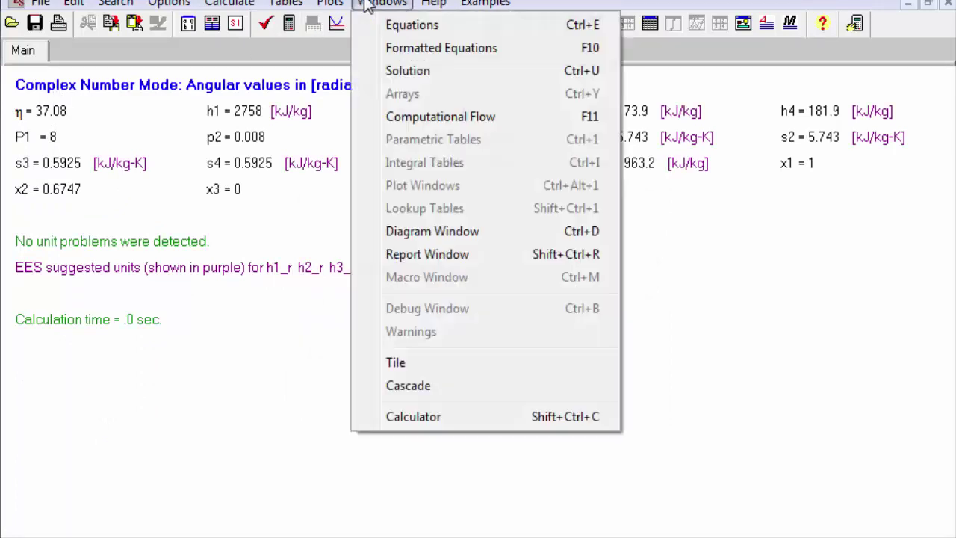
{"action": "left_click", "coordinate": [392, 27]}
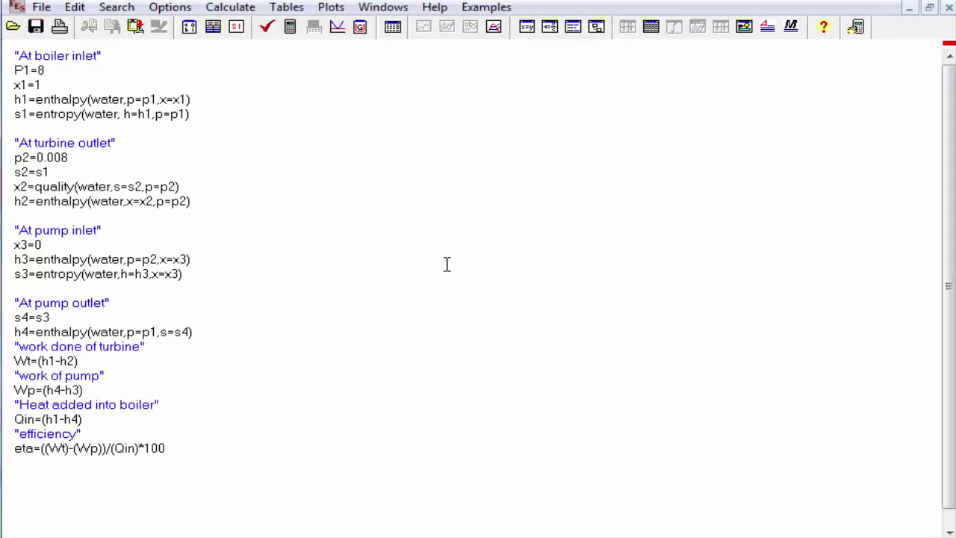
{"action": "left_click", "coordinate": [377, 7]}
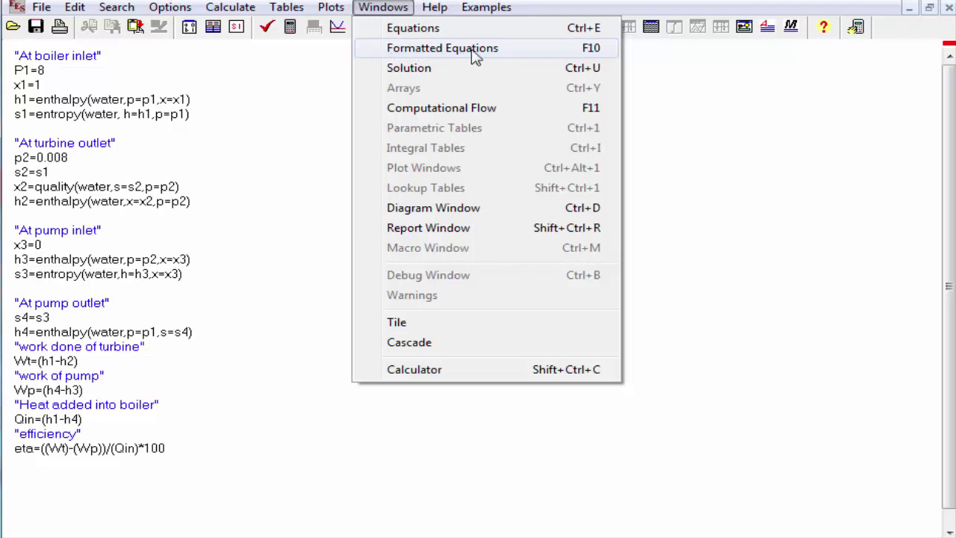
{"action": "left_click", "coordinate": [452, 49]}
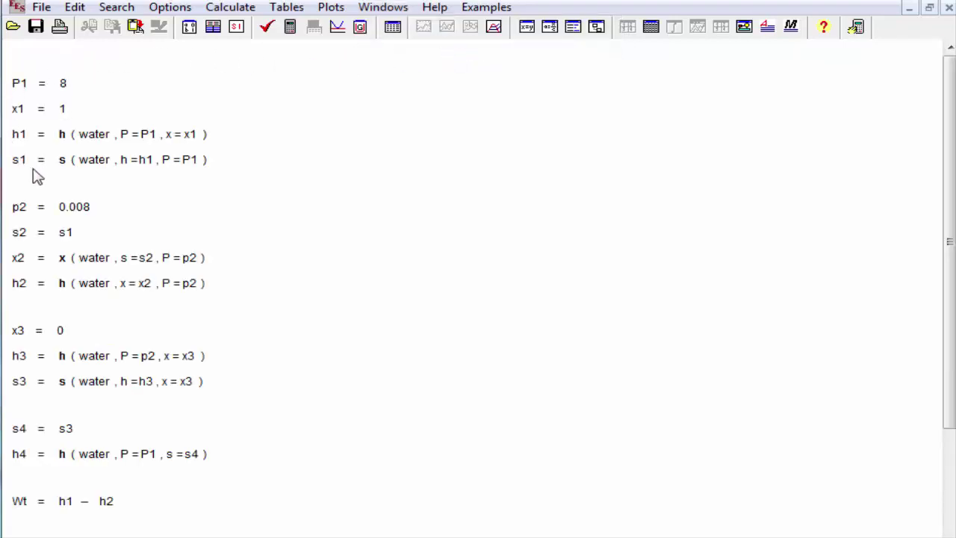
{"action": "scroll", "coordinate": [90, 224], "scroll_direction": "down", "scroll_amount": 3}
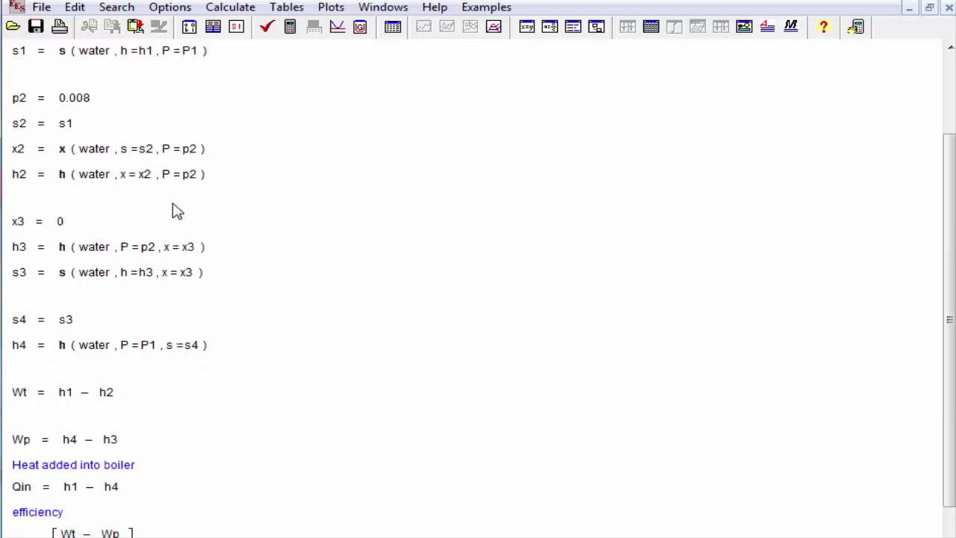
{"action": "scroll", "coordinate": [176, 210], "scroll_direction": "down", "scroll_amount": 1}
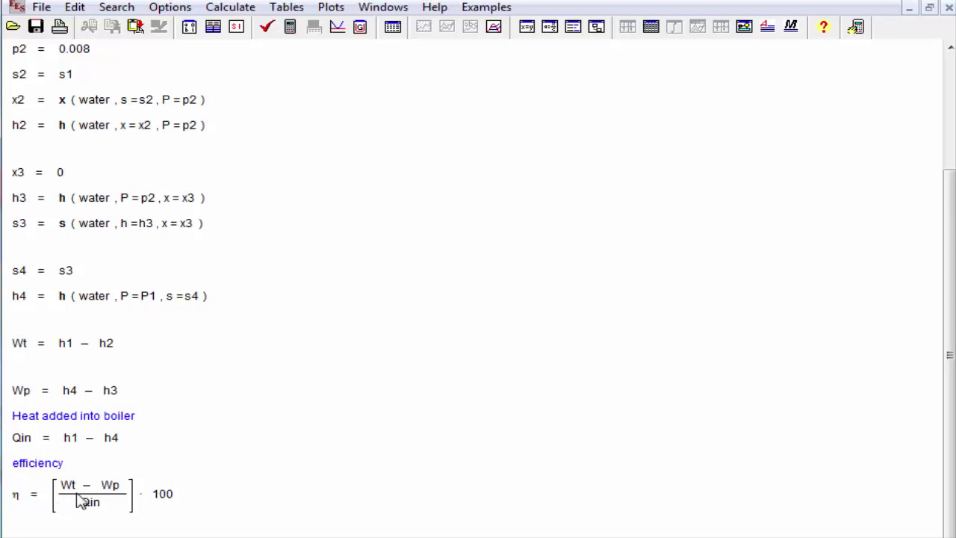
Step: Return to the plain Equations window listing that ends with the efficiency equation
{"action": "left_click", "coordinate": [397, 8]}
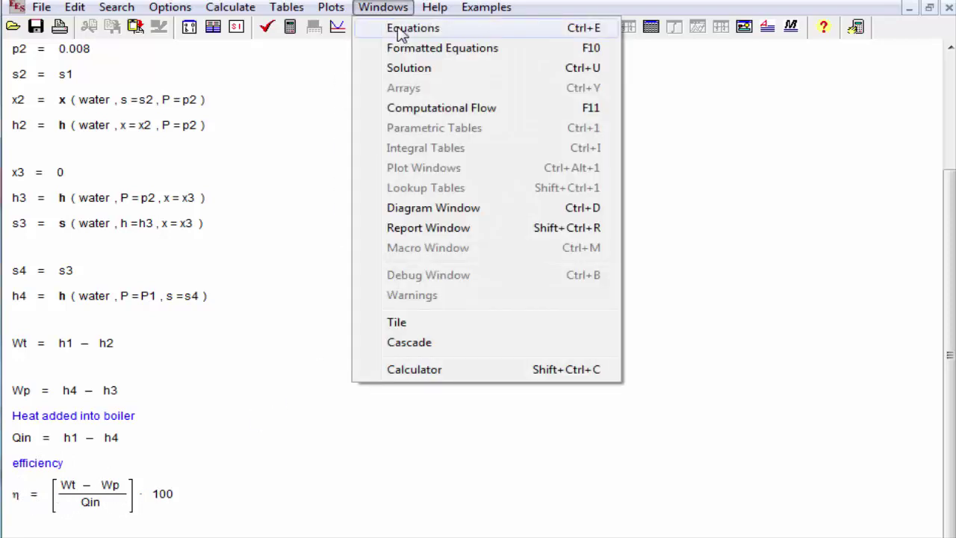
{"action": "left_click", "coordinate": [399, 30]}
{"action": "left_click", "coordinate": [380, 9]}
{"action": "left_click", "coordinate": [379, 9]}
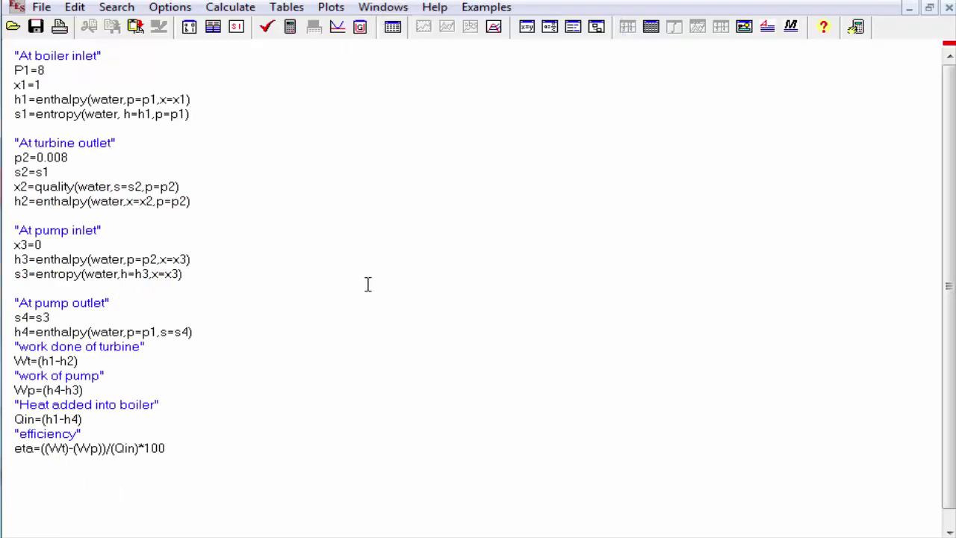